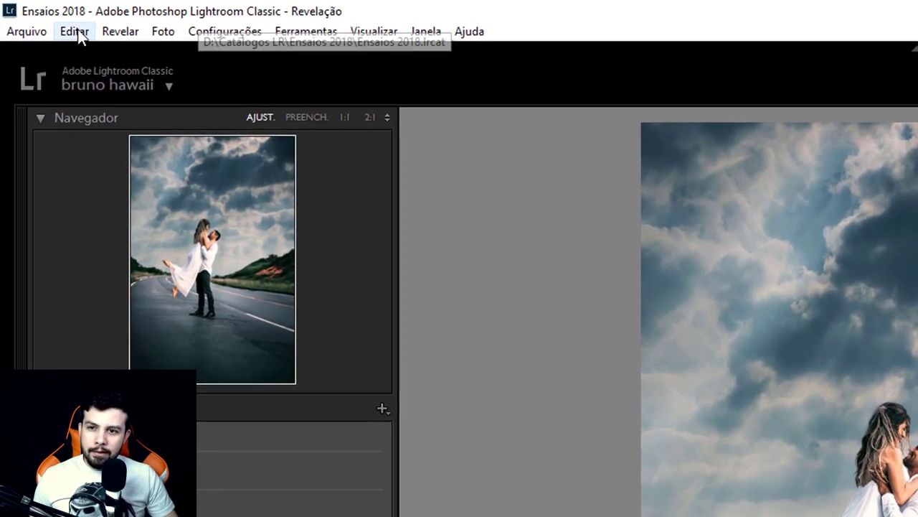
Review the external editing settings in the preferences and accept them
click(74, 31)
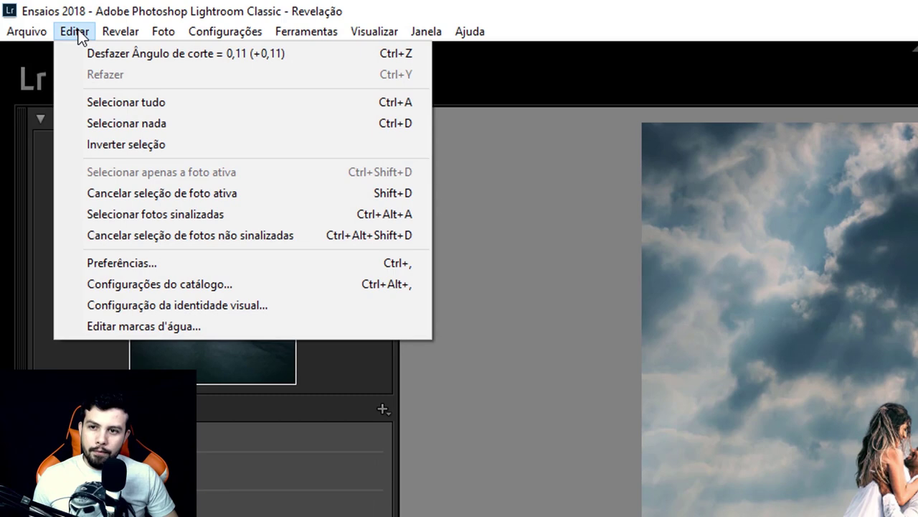
click(123, 263)
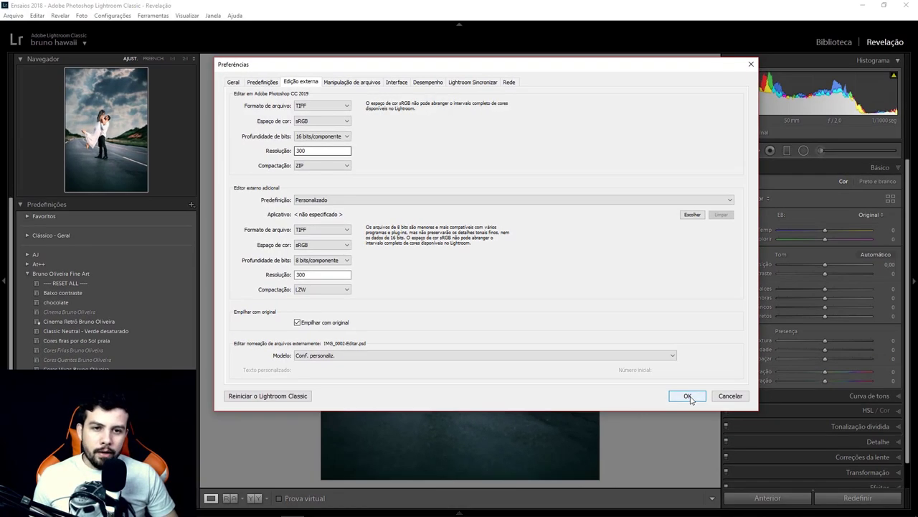
click(689, 397)
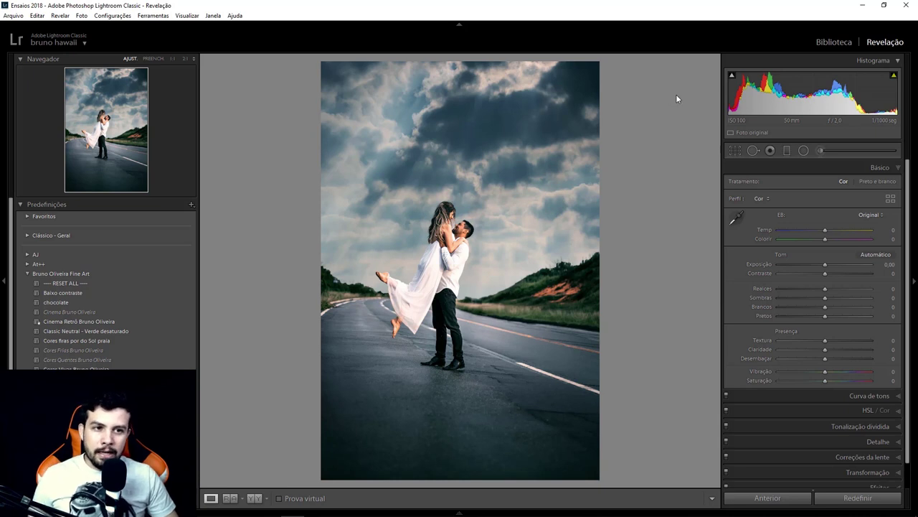
Start cropping the photo with the aspect ratio locked and apply a custom 1080 x 1080 ratio
click(735, 150)
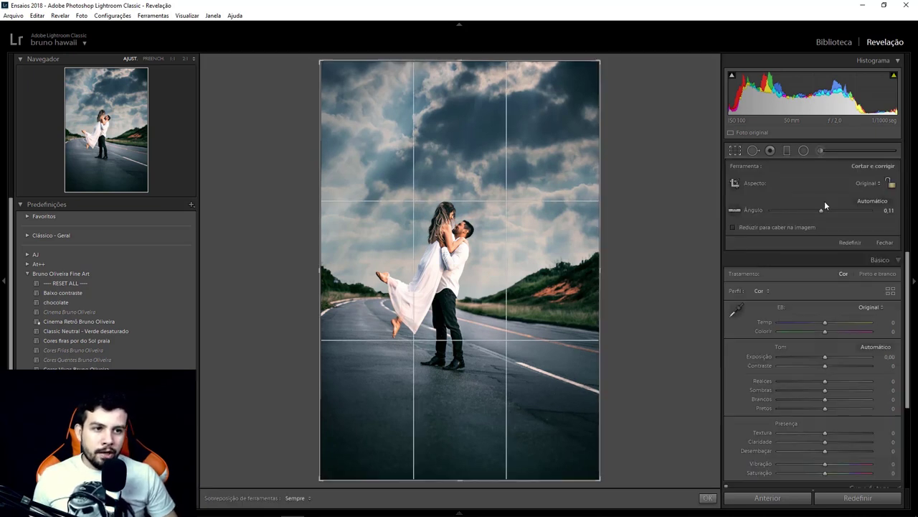
click(891, 184)
click(877, 184)
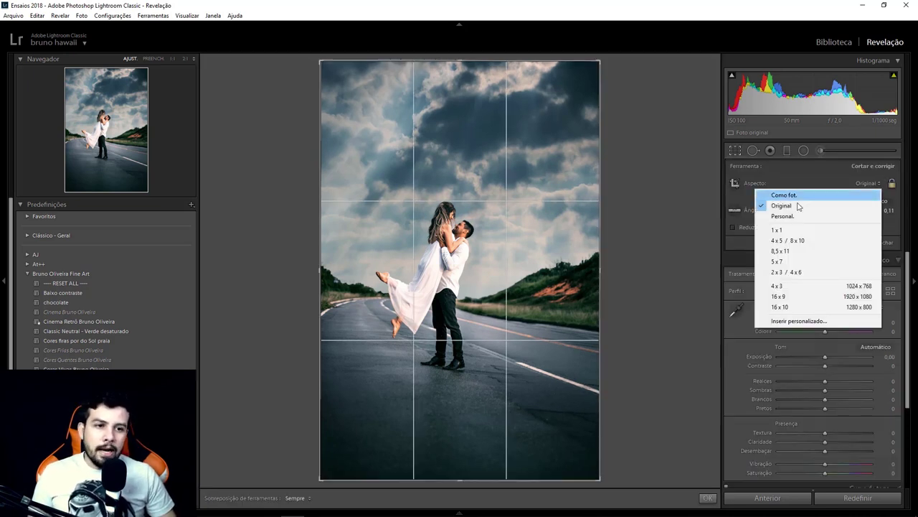
click(789, 322)
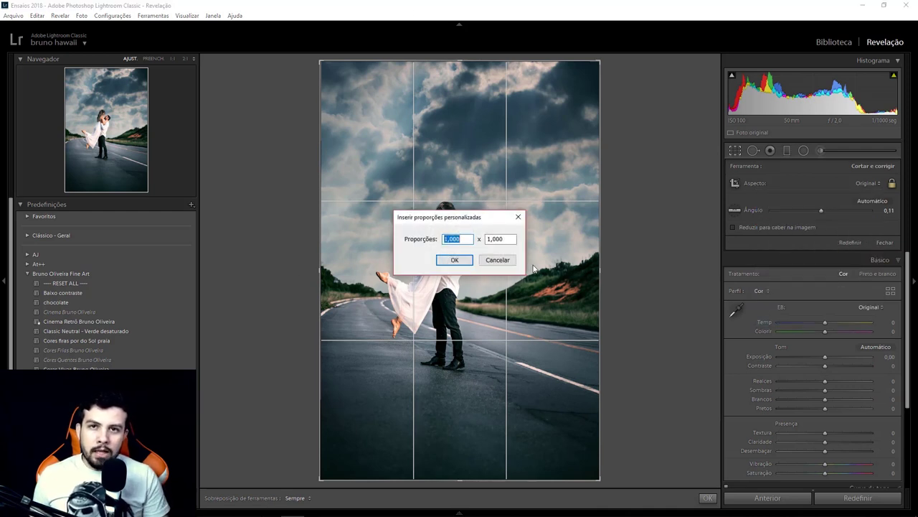
text(1080)
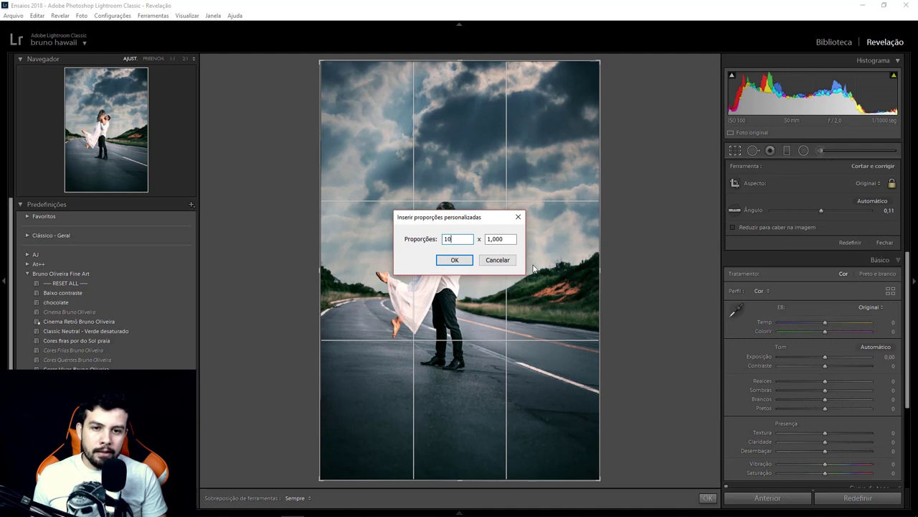
key(Tab)
text(1080)
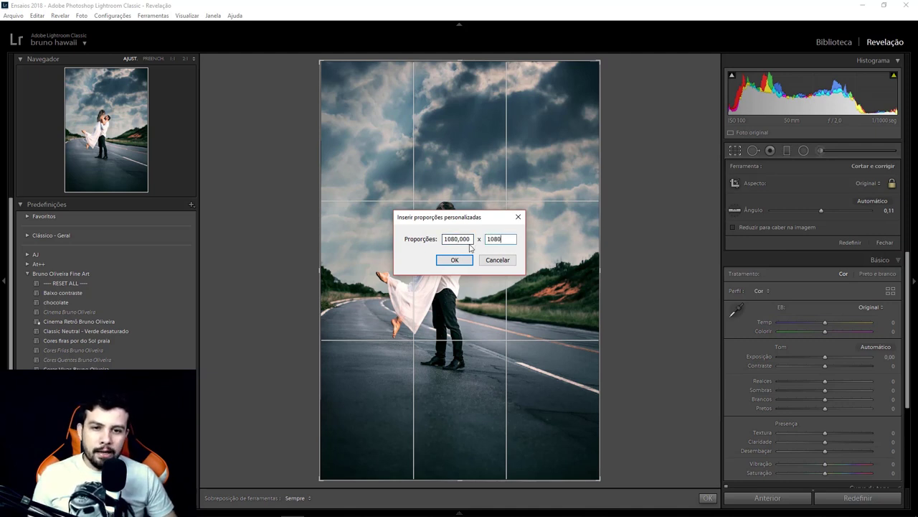
click(464, 260)
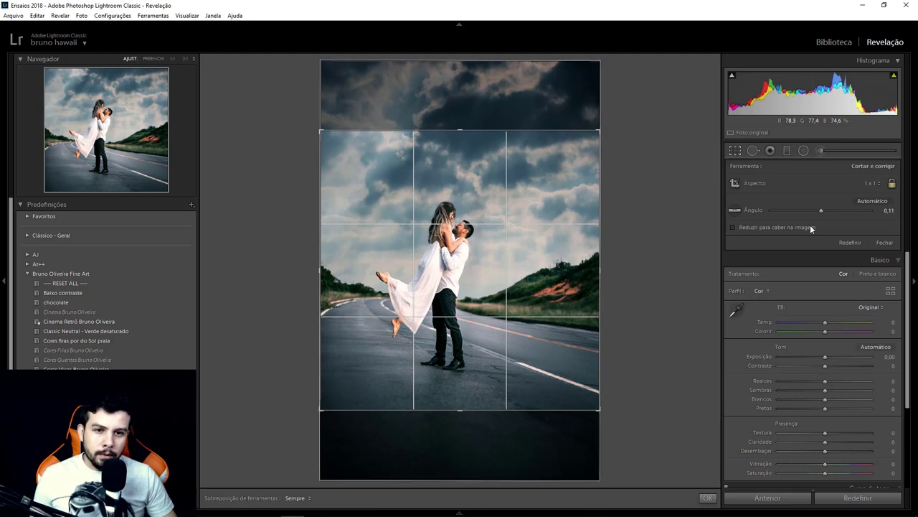
Change the crop to a custom 1350 x 1080 aspect ratio
click(872, 182)
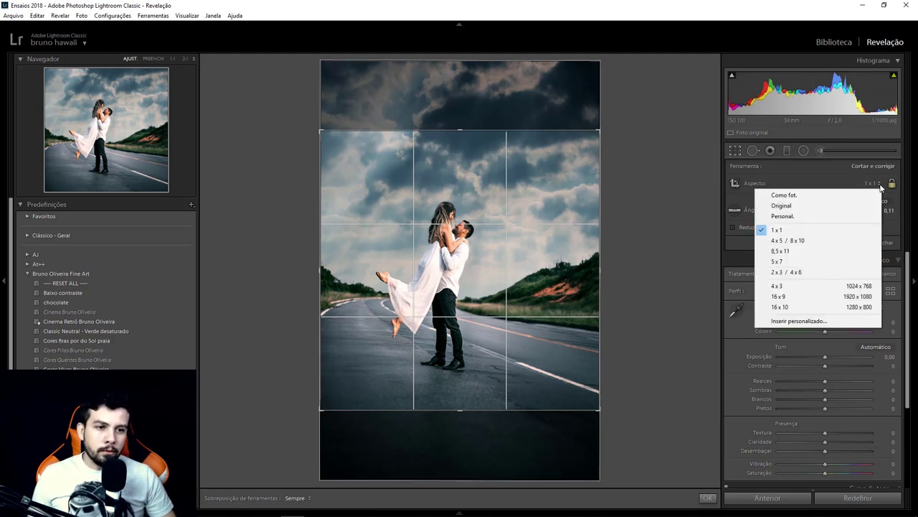
click(782, 323)
key(BackSpace)
text(1350)
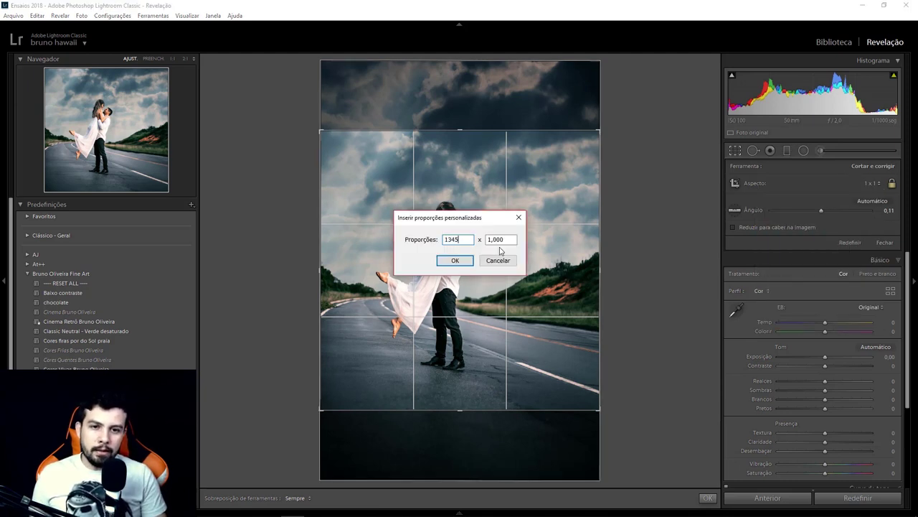
double_click(509, 239)
text(1080)
key(Return)
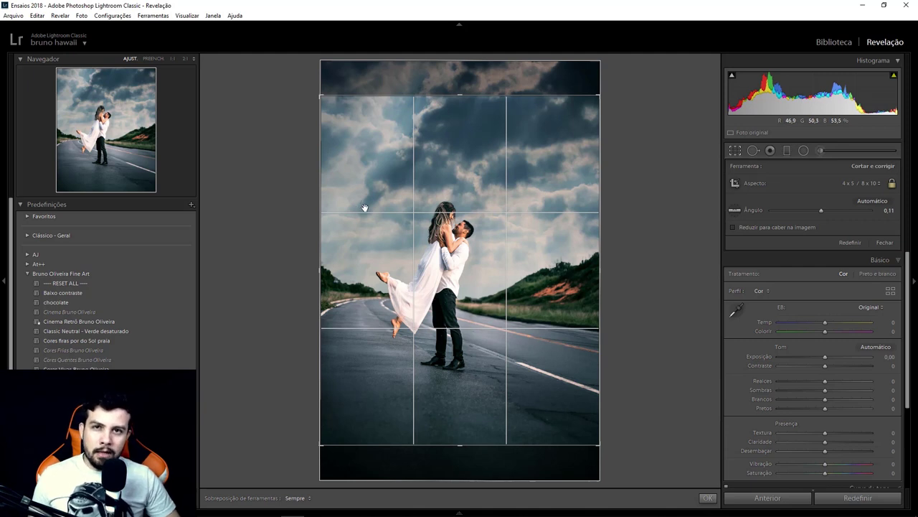
Return the crop to the original aspect and apply a custom 1080 x 720 ratio
click(864, 183)
click(781, 210)
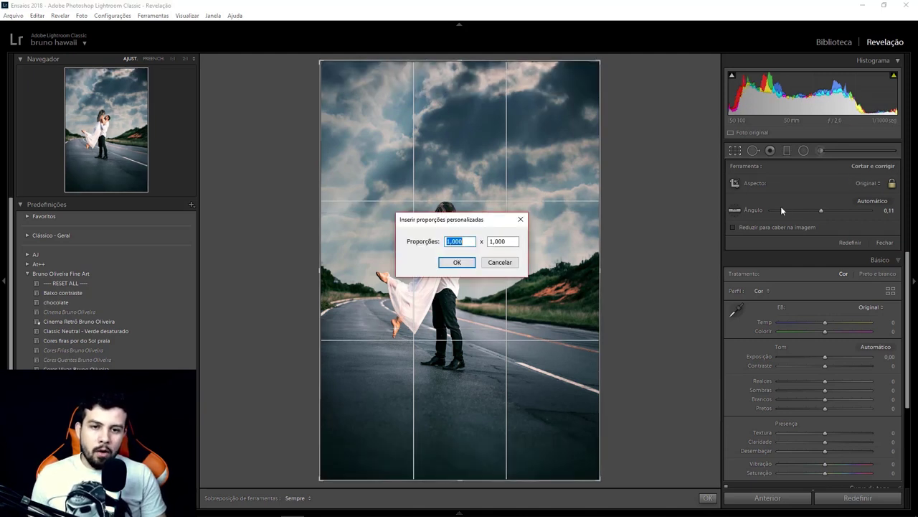
text(1080)
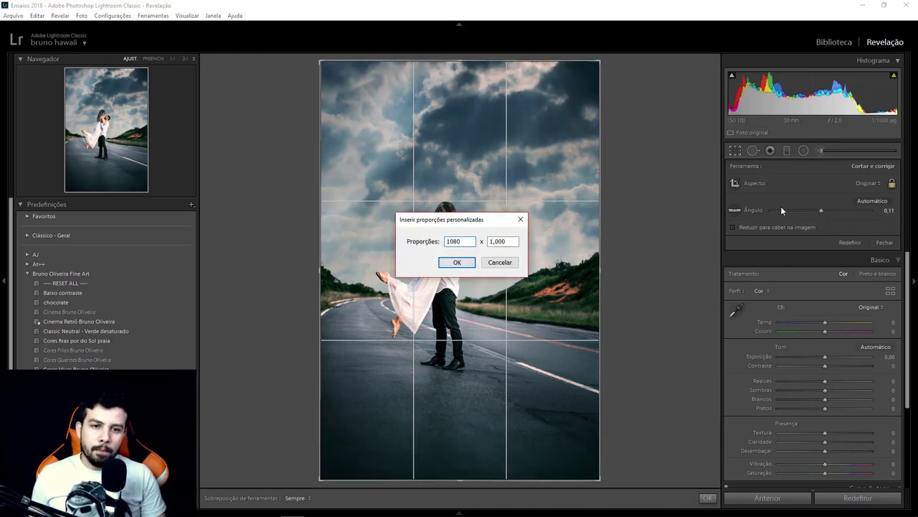
key(Tab)
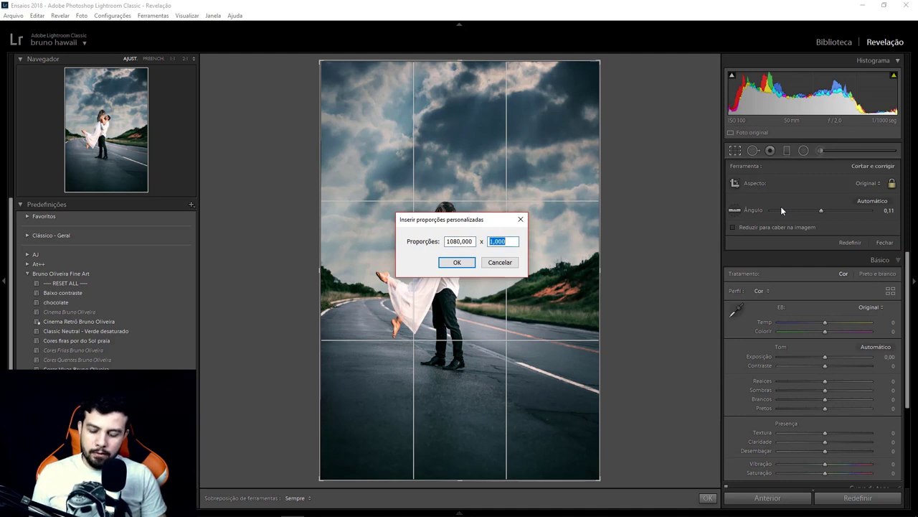
text(720)
click(457, 262)
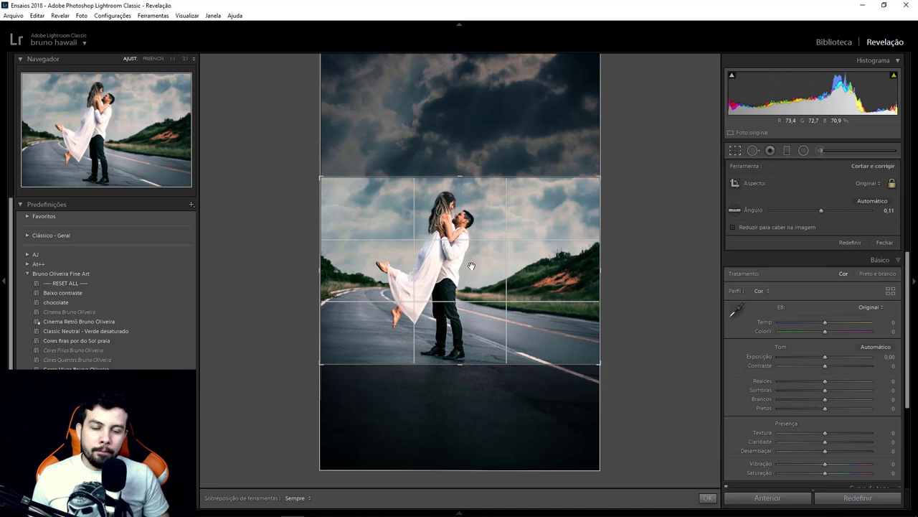
Reset the crop to the original aspect, enter a custom 1350 x 1080 ratio and apply the crop to the photo
click(868, 183)
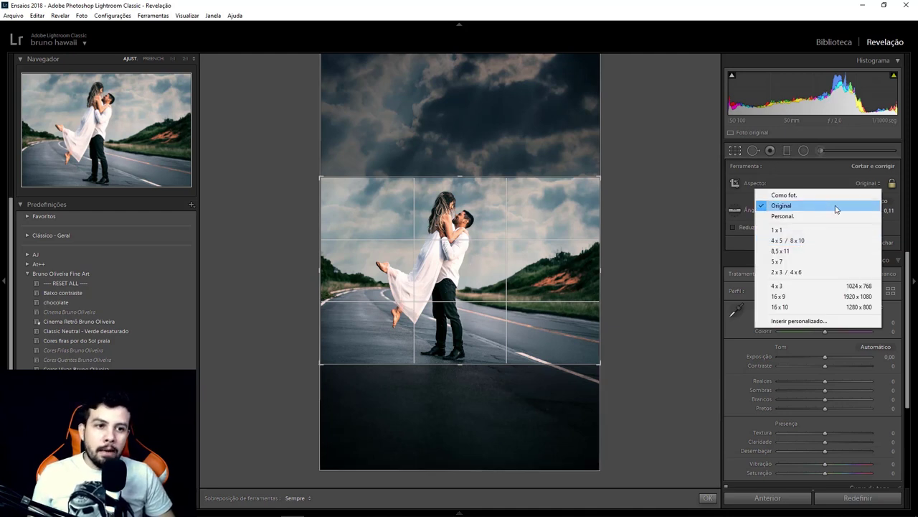
click(794, 206)
click(870, 186)
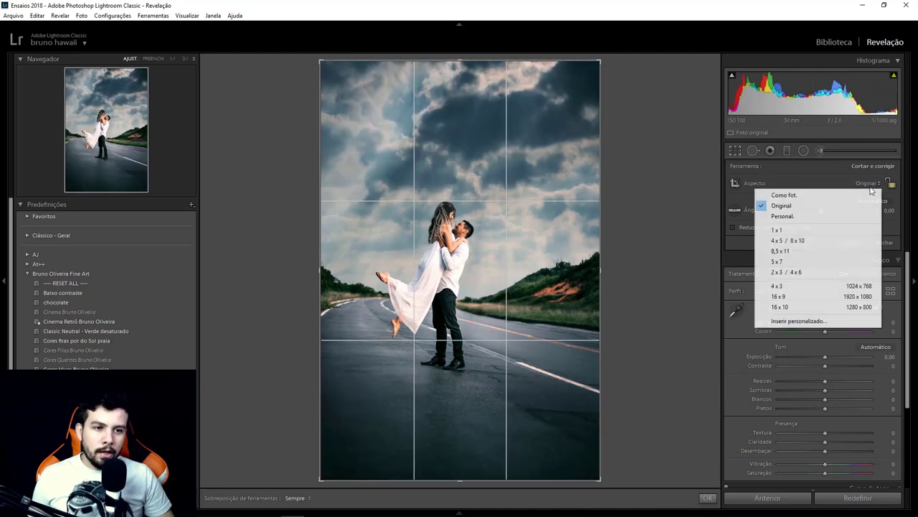
click(798, 322)
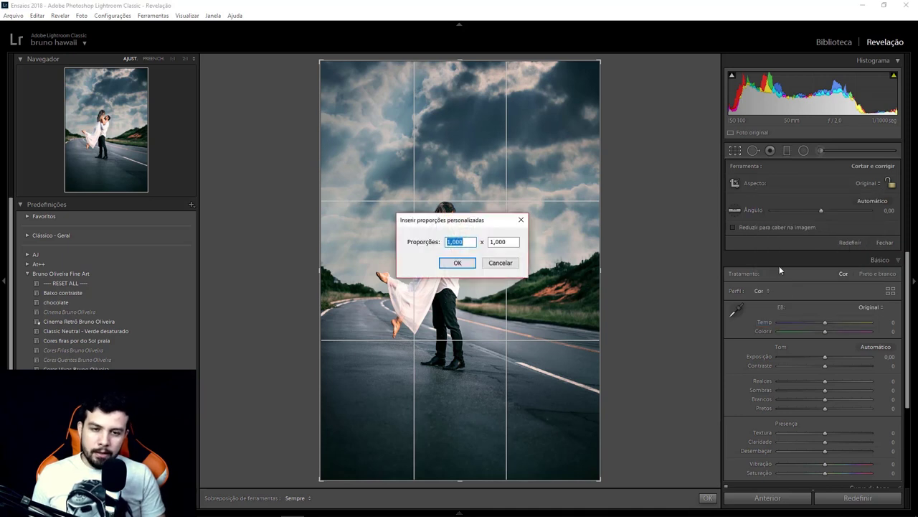
text(1350)
key(Tab)
text(1080)
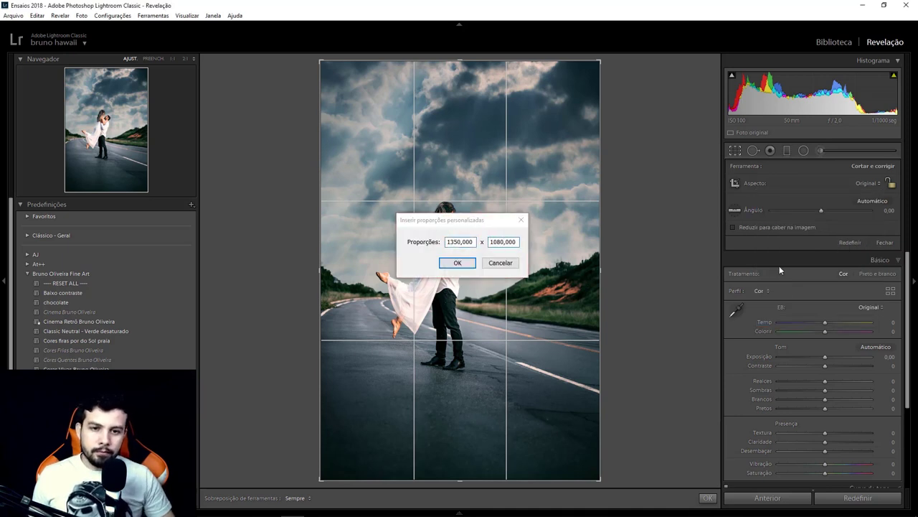
key(Return)
key(Return)
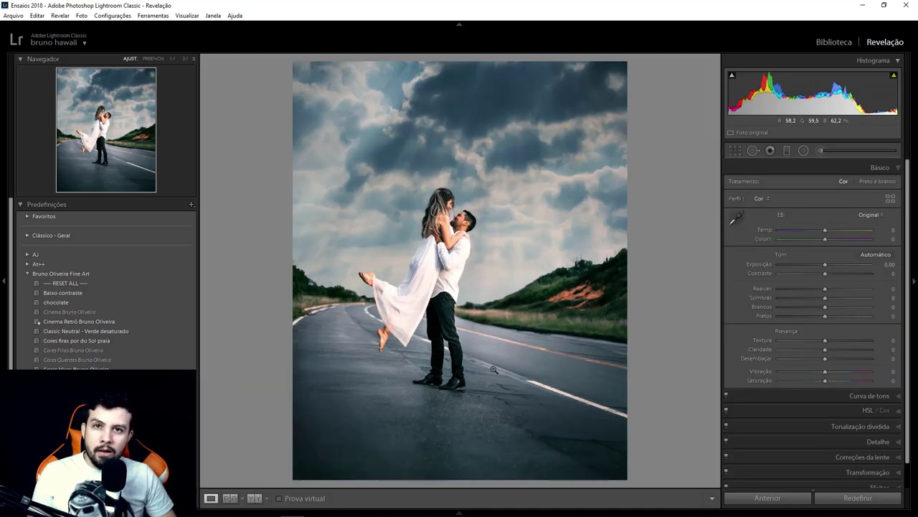
Open the export settings for the cropped photo _MG_4480-Editar.tif
right_click(458, 474)
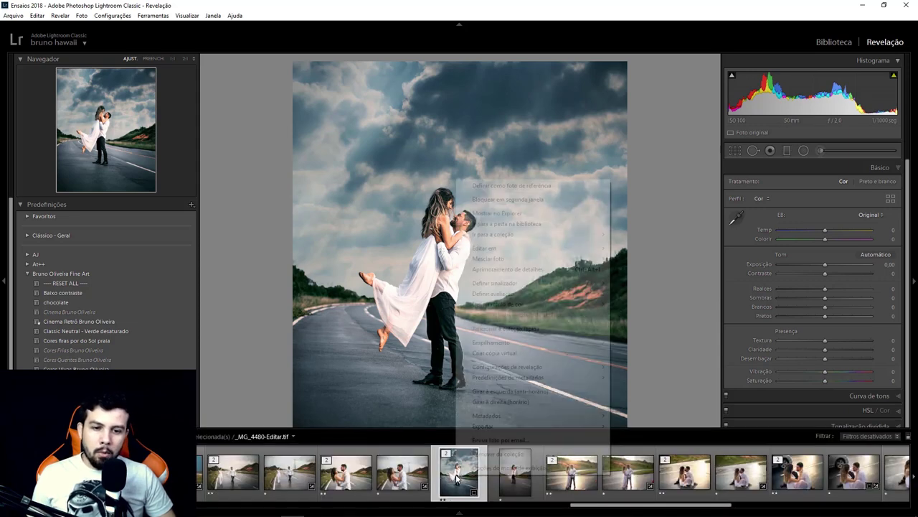
right_click(457, 474)
mouse_move(482, 427)
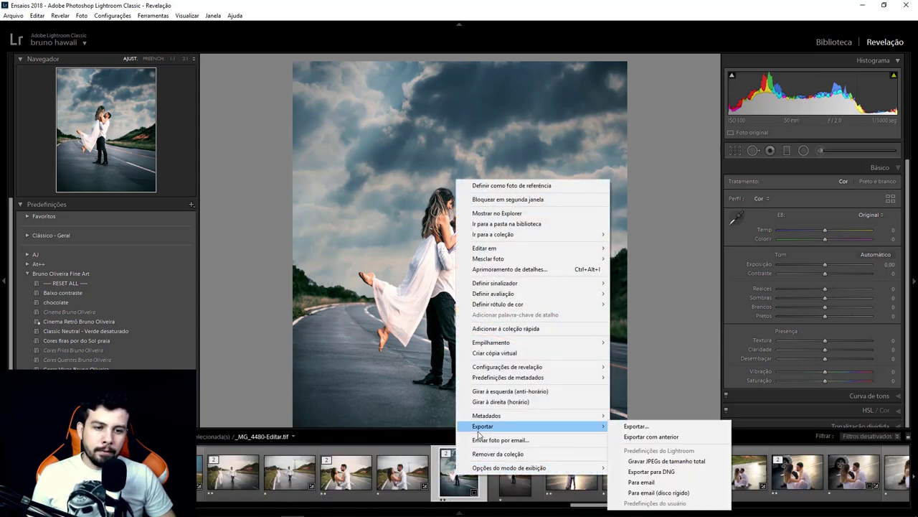
click(635, 426)
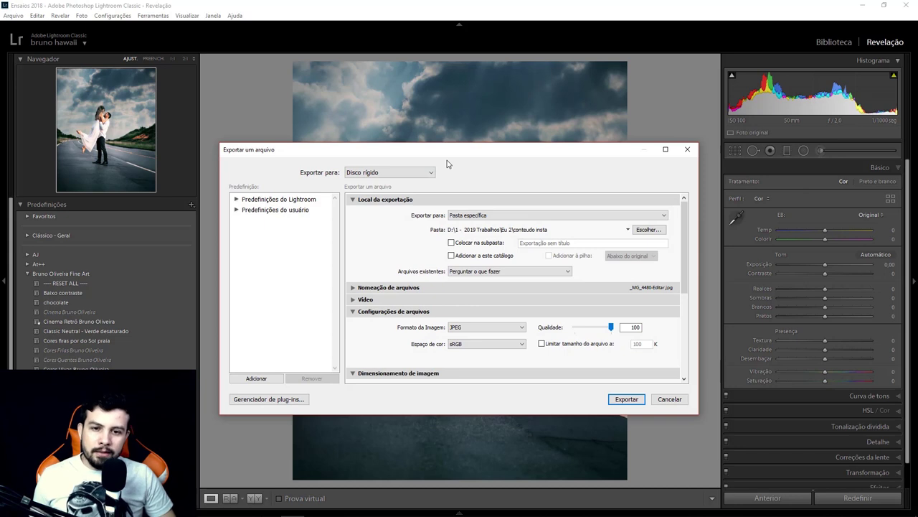
Examine the image format, colour space and quality in the export's file settings
scroll(420, 237, down, 1)
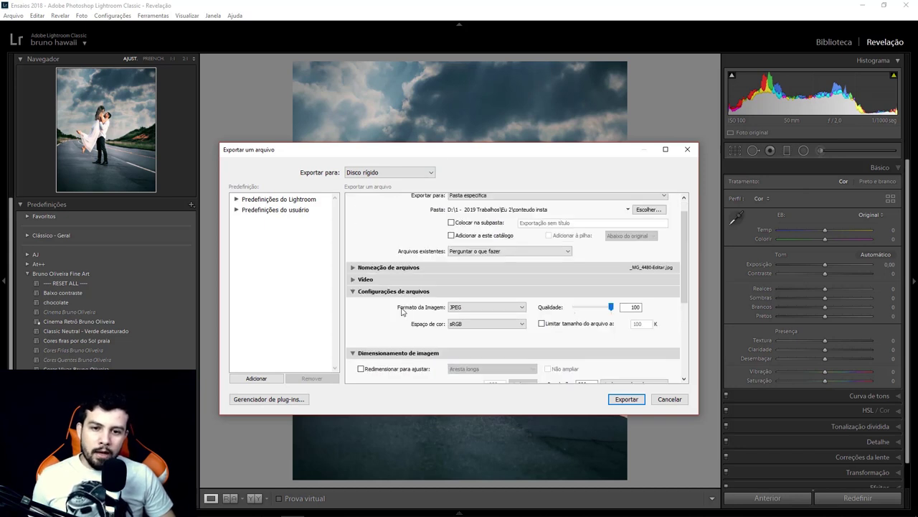
drag(287, 373, 446, 314)
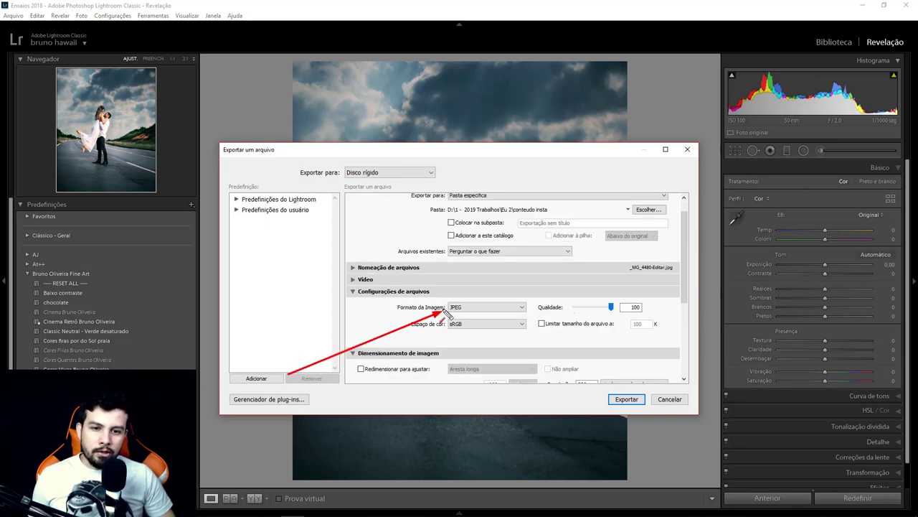
drag(400, 381, 452, 337)
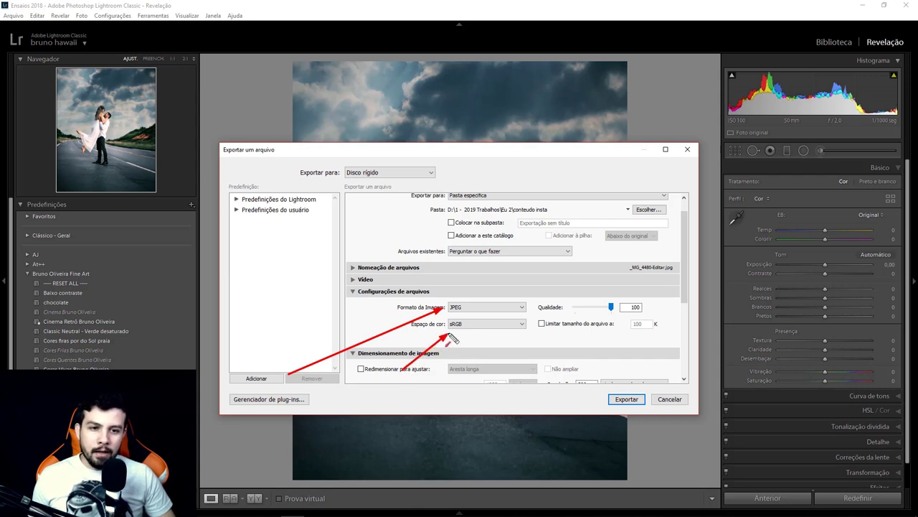
drag(544, 266, 610, 307)
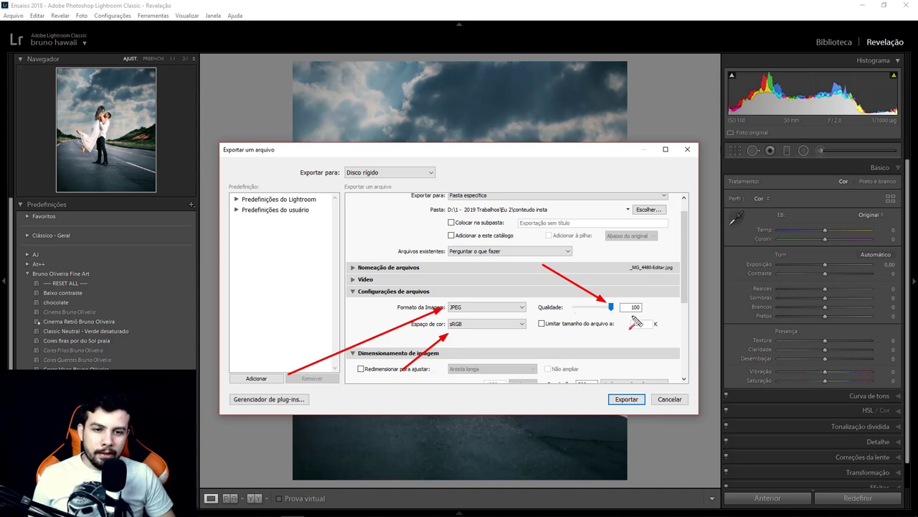
key(Escape)
Resize the export by width and height to 1350 x 1080 pixels, with output sharpening for screen (Tela)
scroll(395, 216, down, 5)
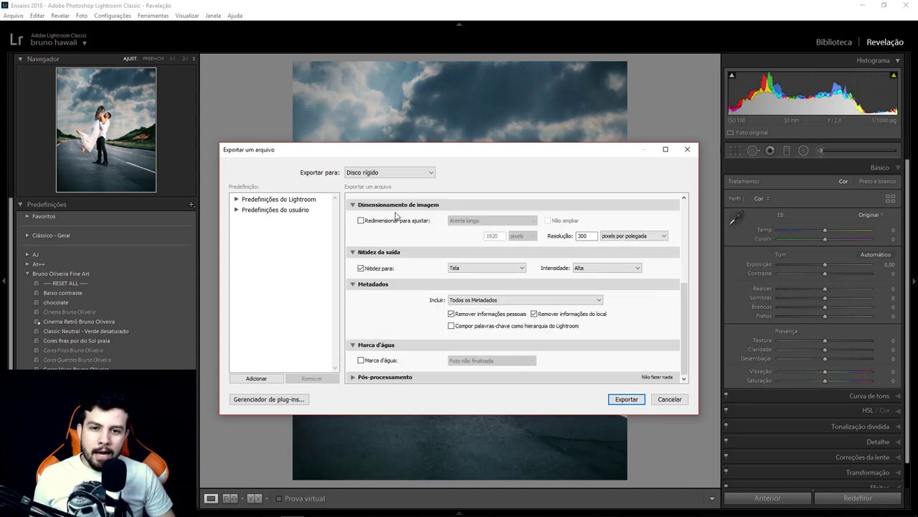
click(388, 221)
click(490, 221)
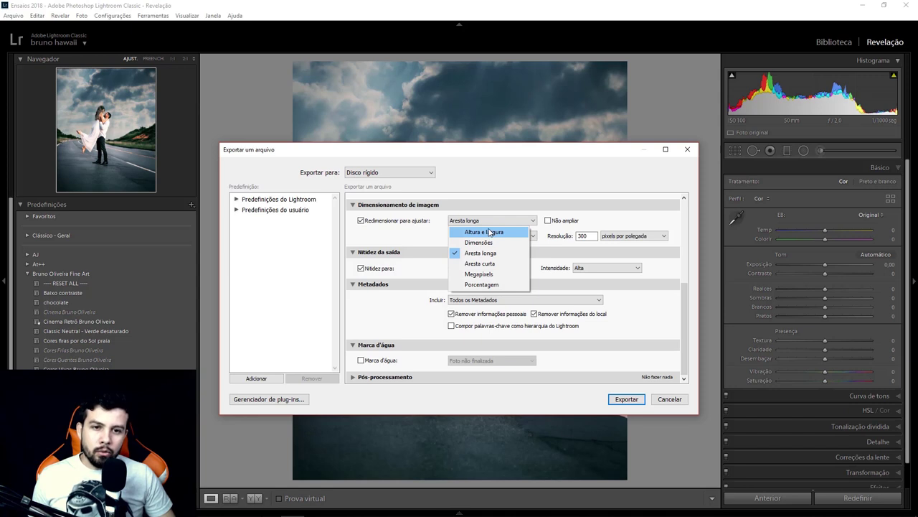
click(489, 232)
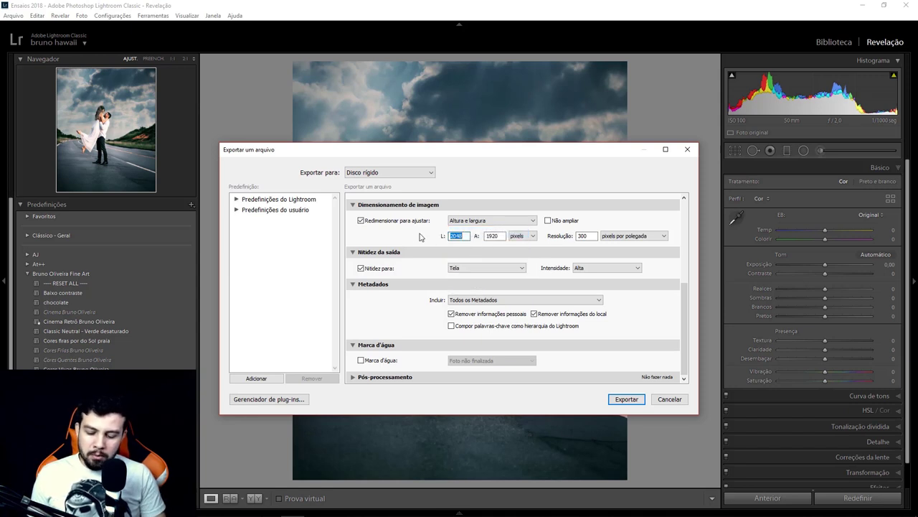
text(1350)
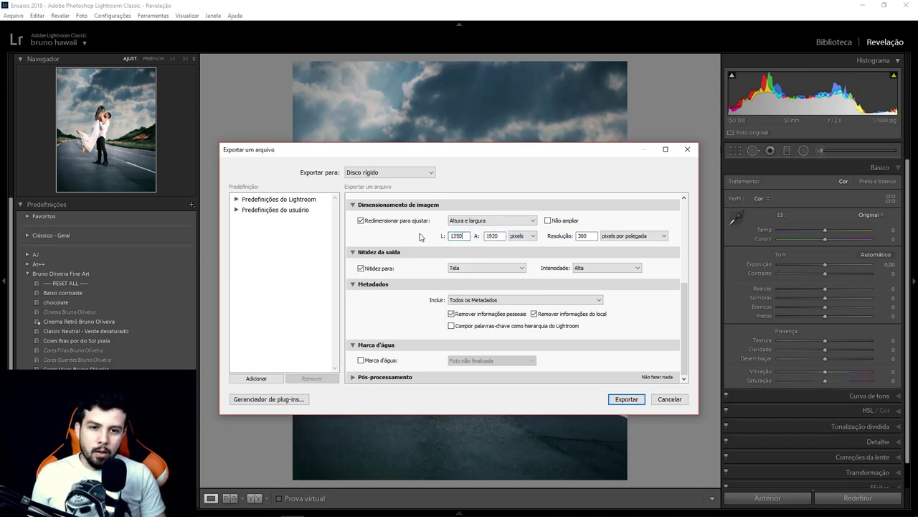
key(Tab)
text(1080)
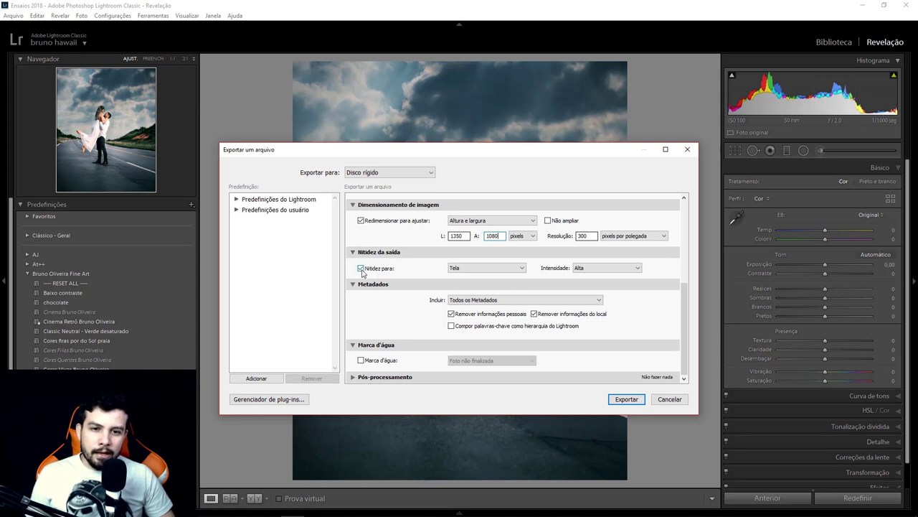
click(480, 270)
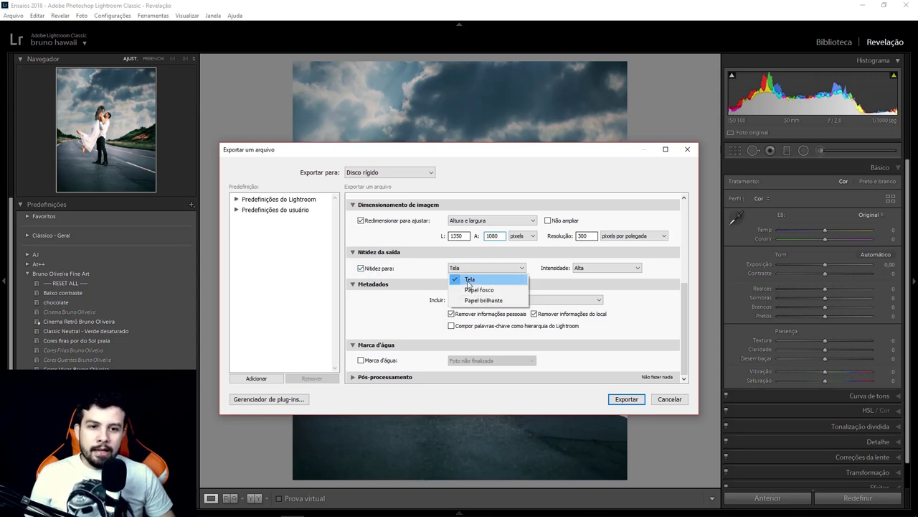
click(477, 279)
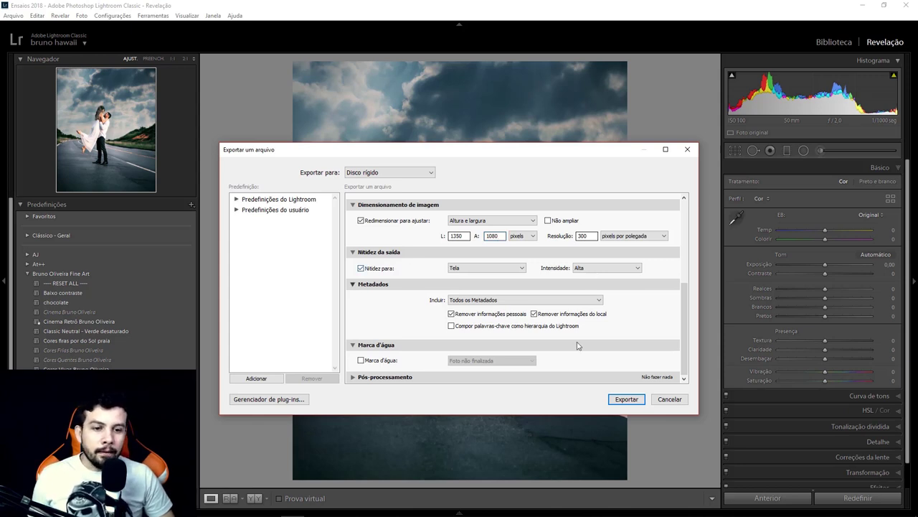
Cancel the export, try a sharpening intensity of 103 in the photo's detail adjustments and reset that intensity
click(670, 399)
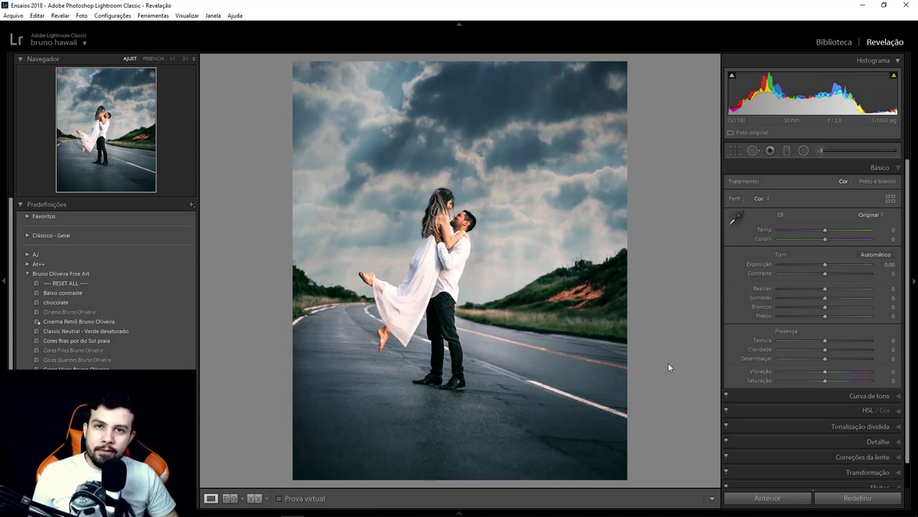
click(877, 441)
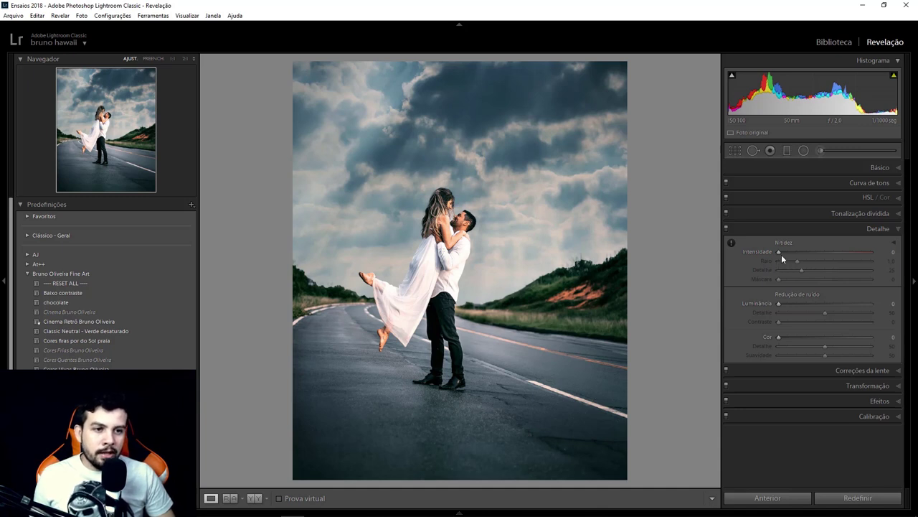
drag(782, 254, 852, 246)
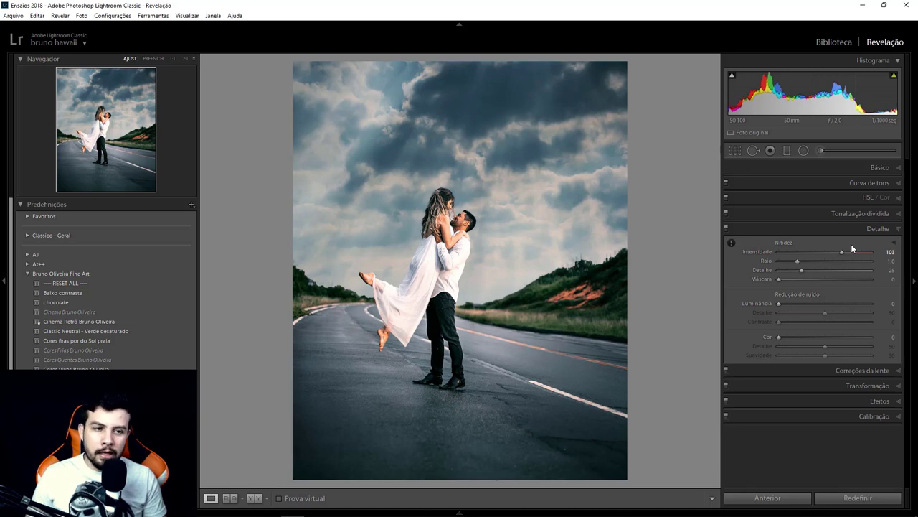
double_click(841, 252)
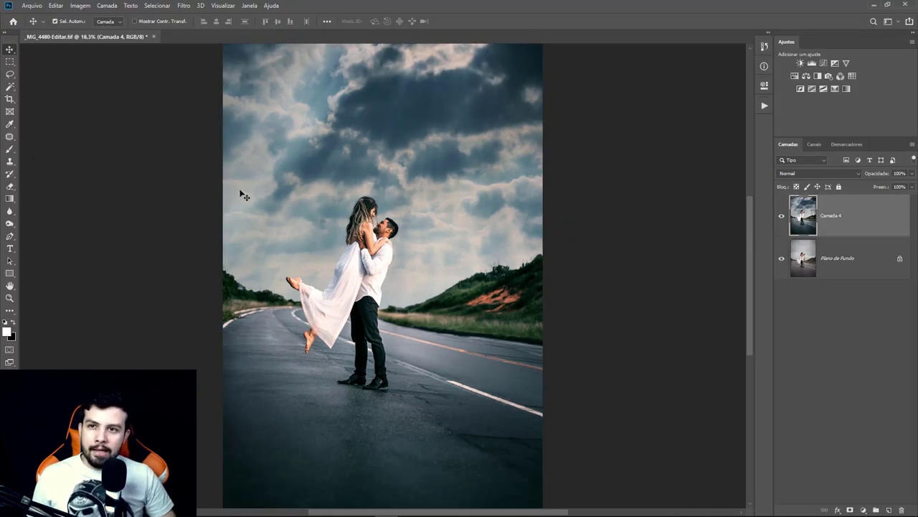
In Photoshop, check the RGB working space in the colour settings
click(56, 6)
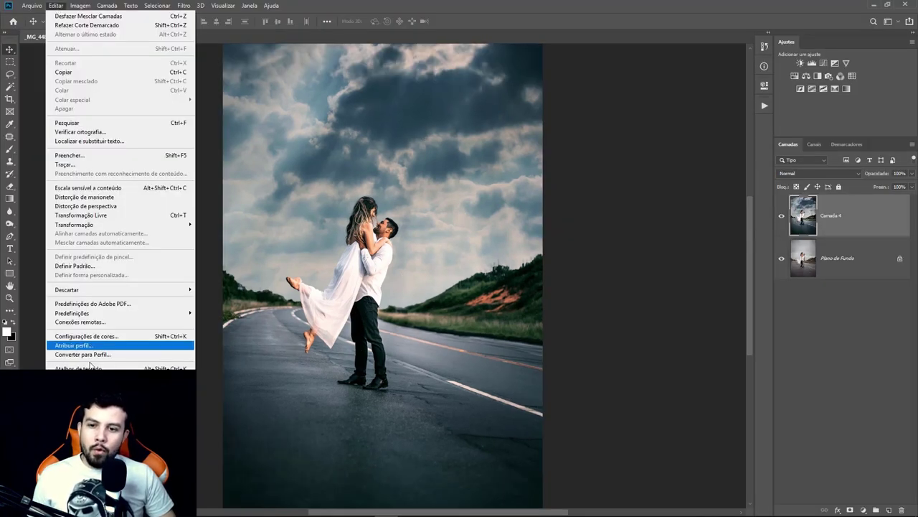
click(94, 337)
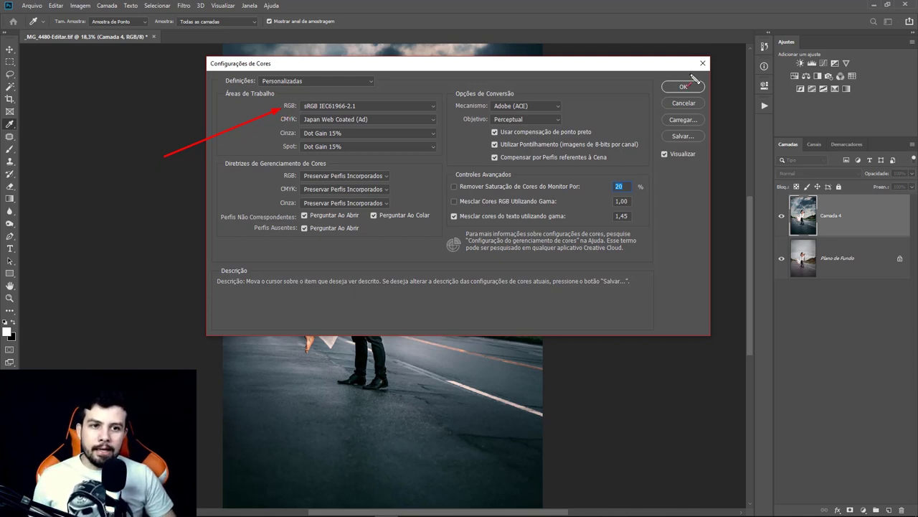
click(682, 87)
key(v)
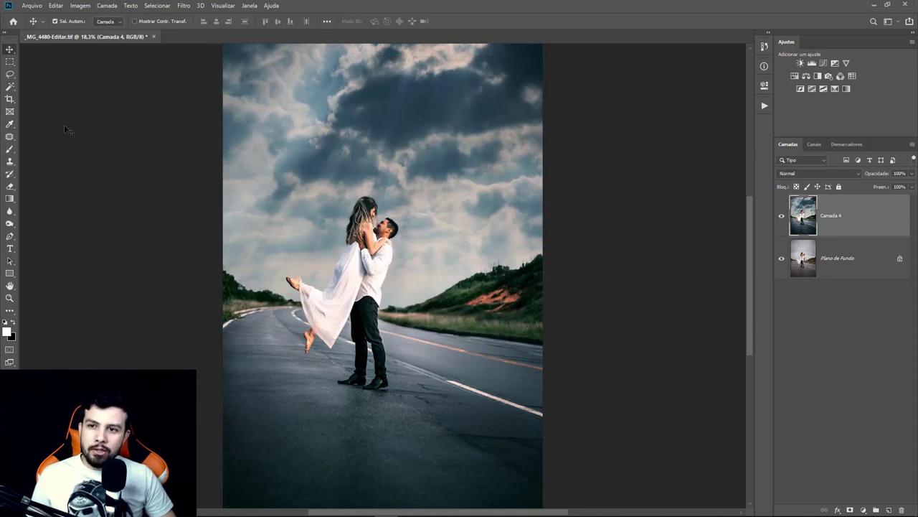
Crop the photo to a 1080 x 1350 ratio, shifting the image down within the frame to keep more sky
key(c)
mouse_move(210, 269)
mouse_down()
mouse_move(172, 86)
mouse_move(123, 32)
mouse_up()
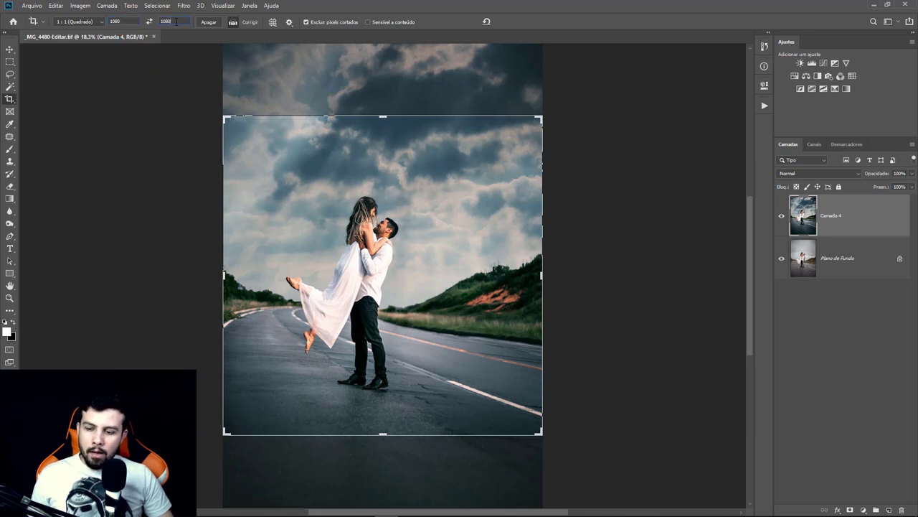
double_click(166, 22)
text(1350)
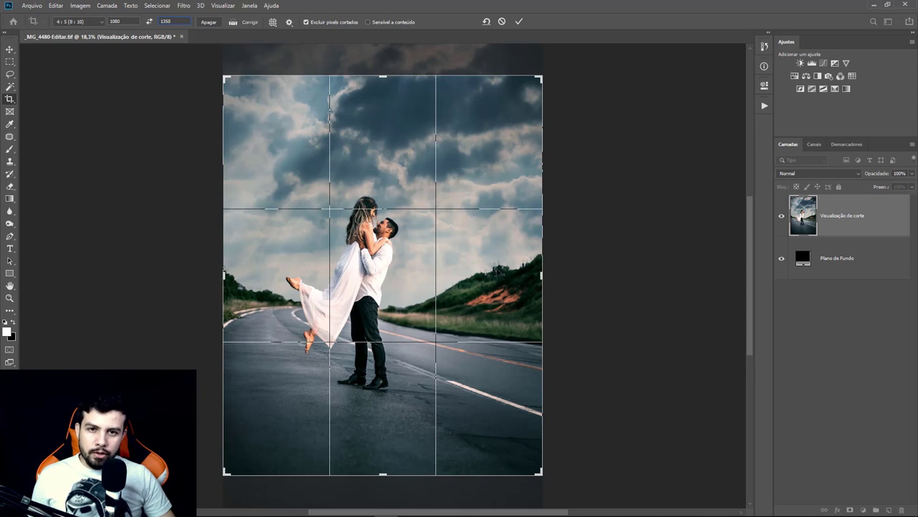
drag(436, 273, 436, 325)
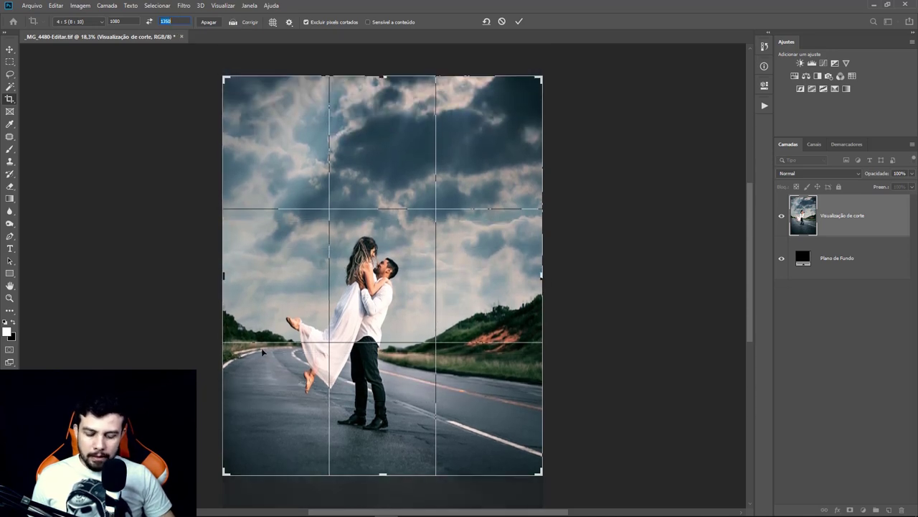
click(519, 21)
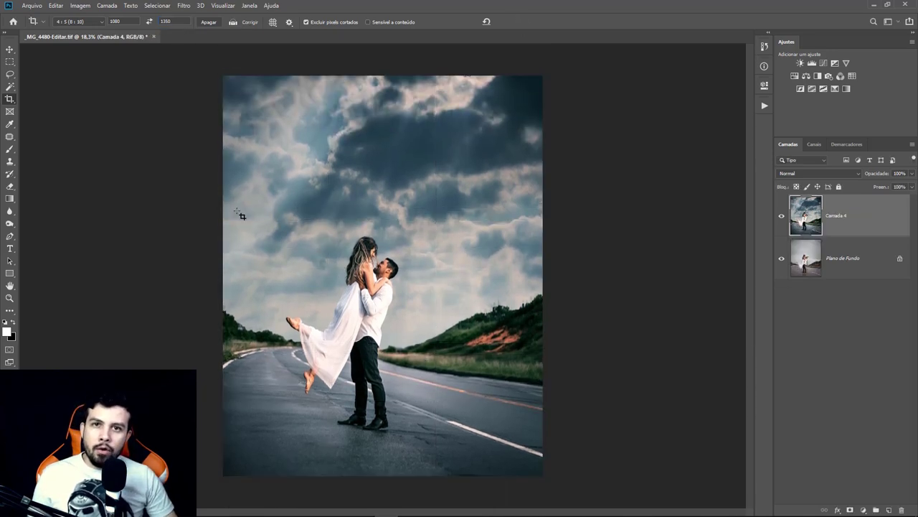
Resize the cropped image to 1080 x 1350 pixels and fit it to the view
click(78, 9)
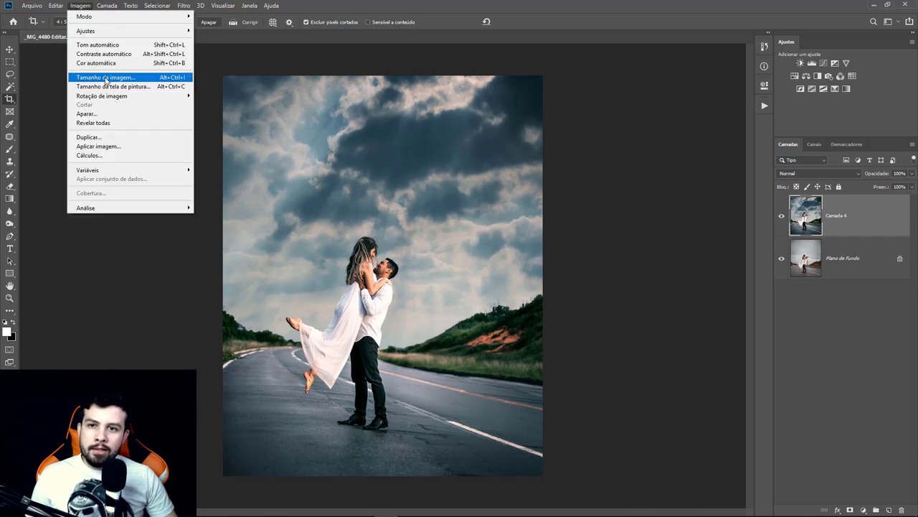
click(106, 77)
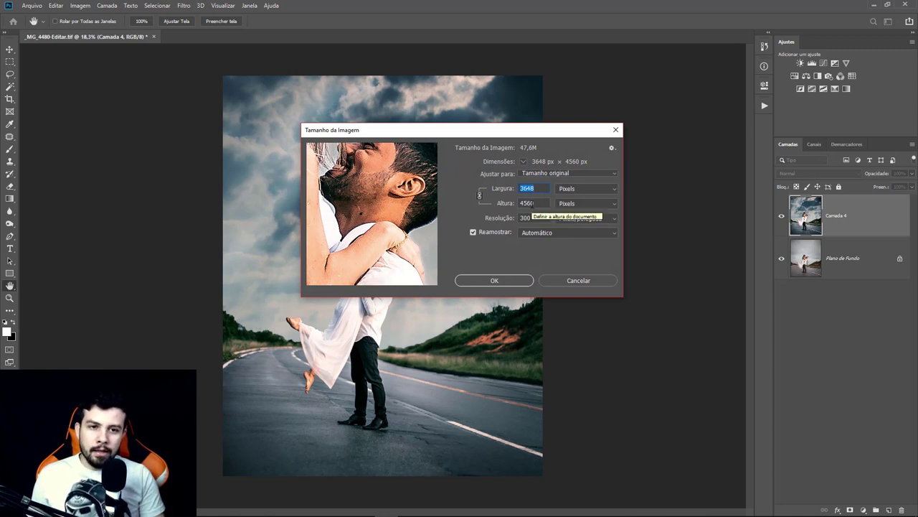
text(1080)
key(Tab)
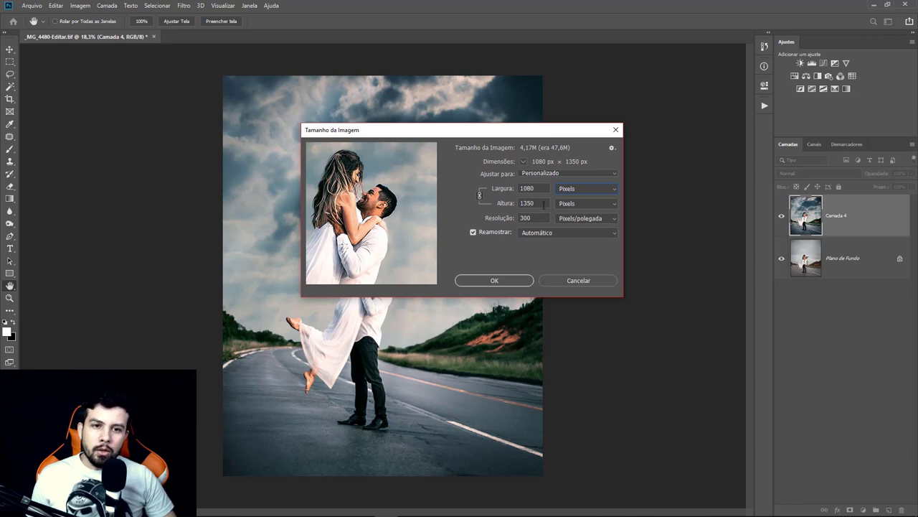
click(494, 280)
key(c)
key(ctrl+0)
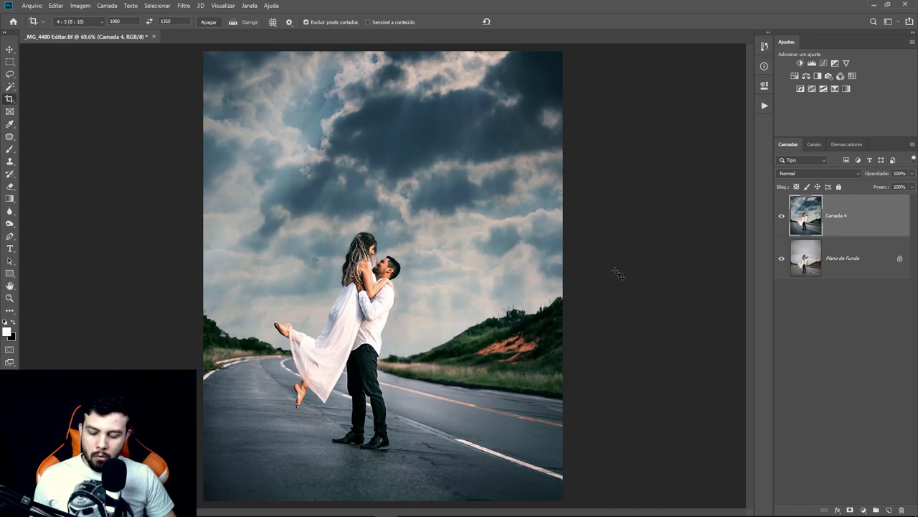
Examine the file formats available for saving _MG_4480-Editar as a new file
key(ctrl+shift+s)
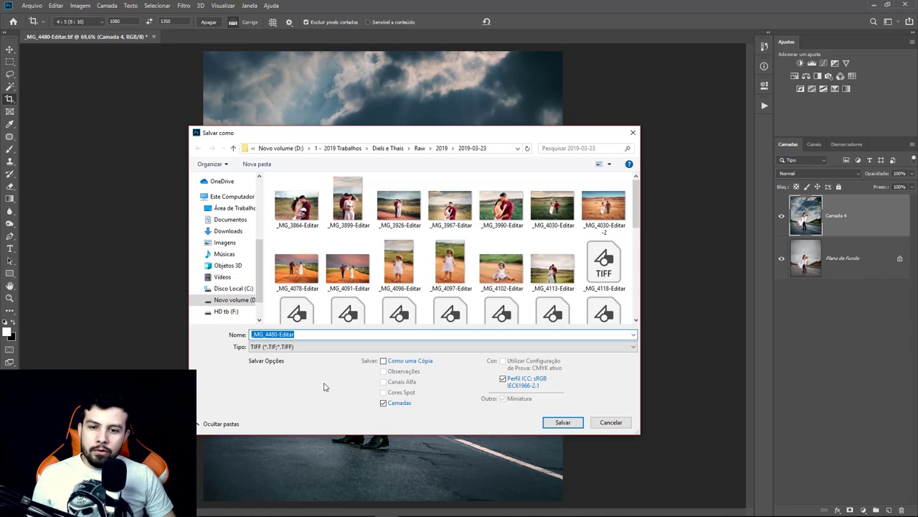
key(alt+t)
key(alt+Down)
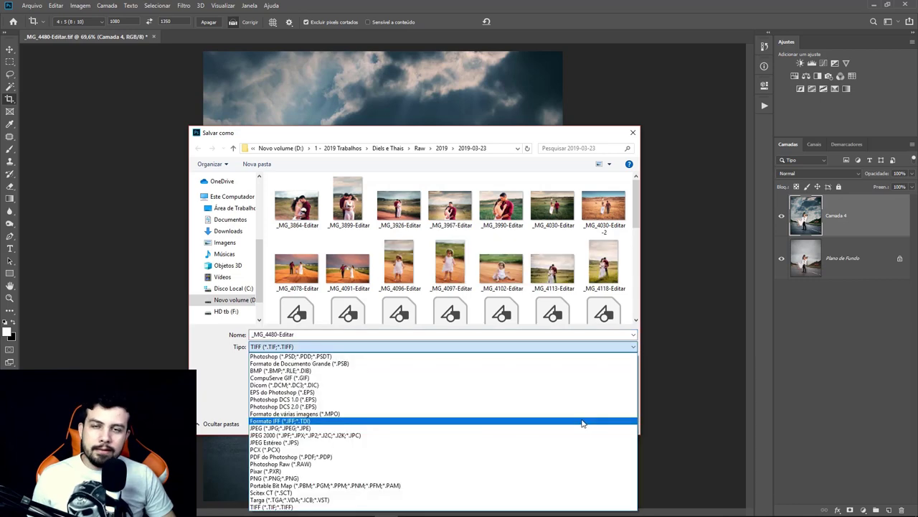
click(582, 422)
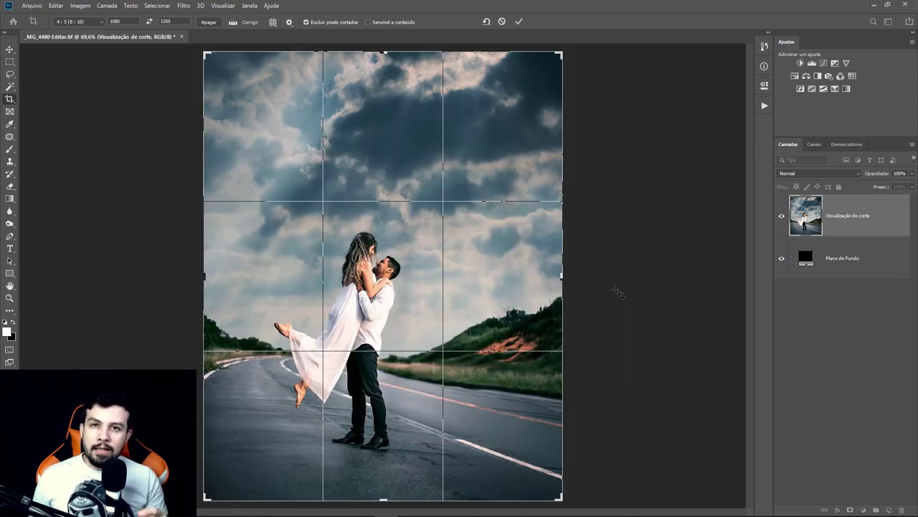